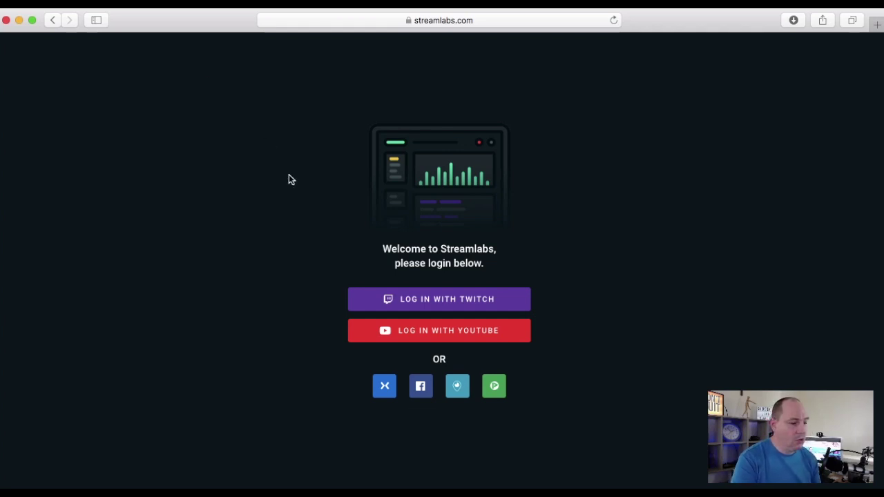
- Sign in to Streamlabs with the YouTube account and allow Google access
left_click(484, 334)
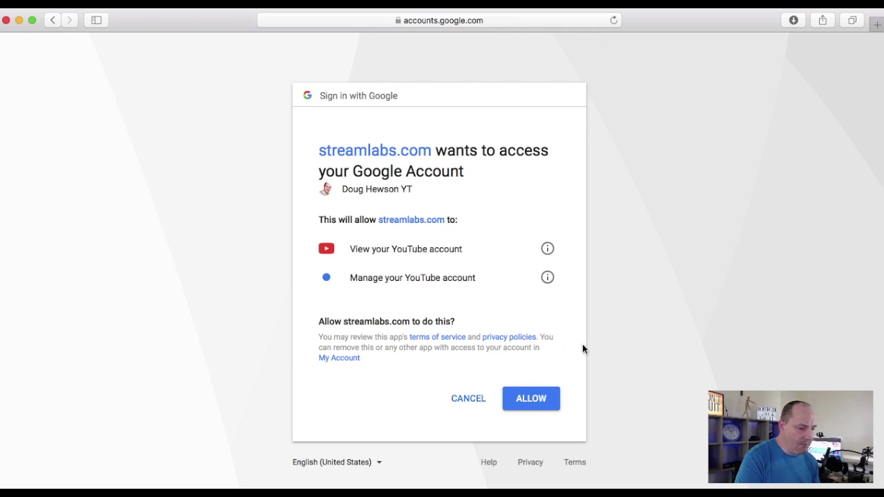
left_click(529, 400)
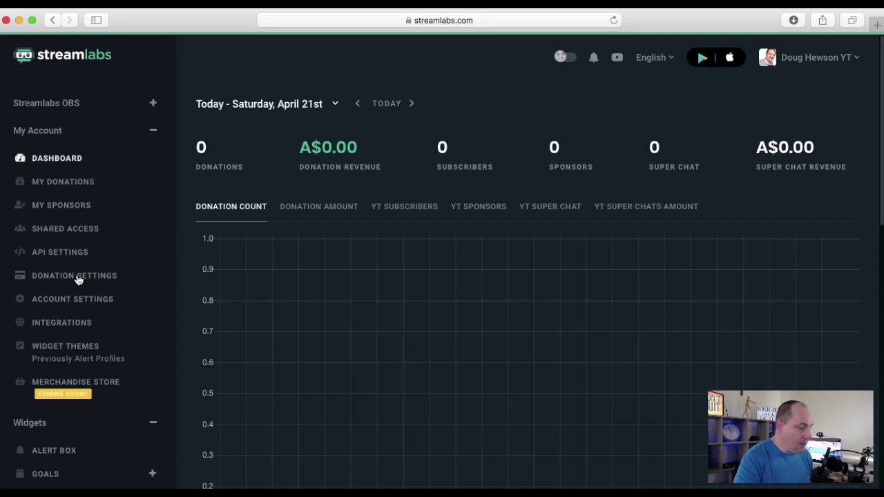
- Open Donation Settings under Account Settings and review the payment methods, with PayPal connected
left_click(81, 300)
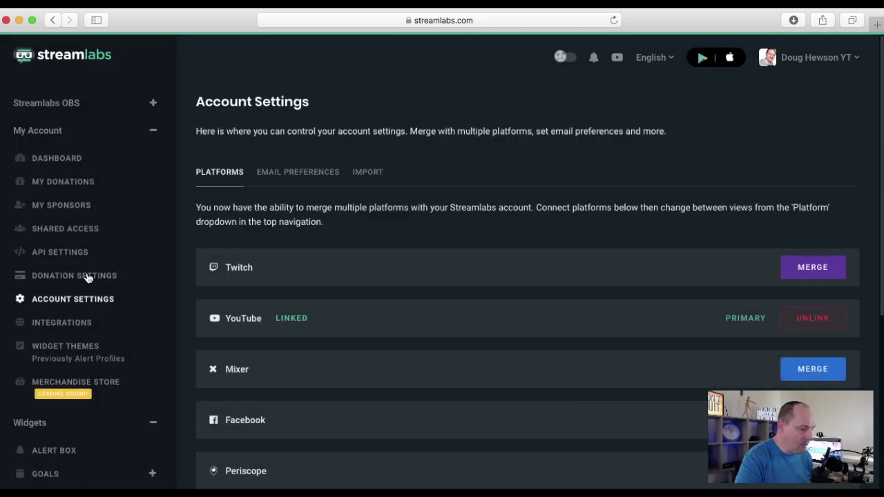
left_click(87, 277)
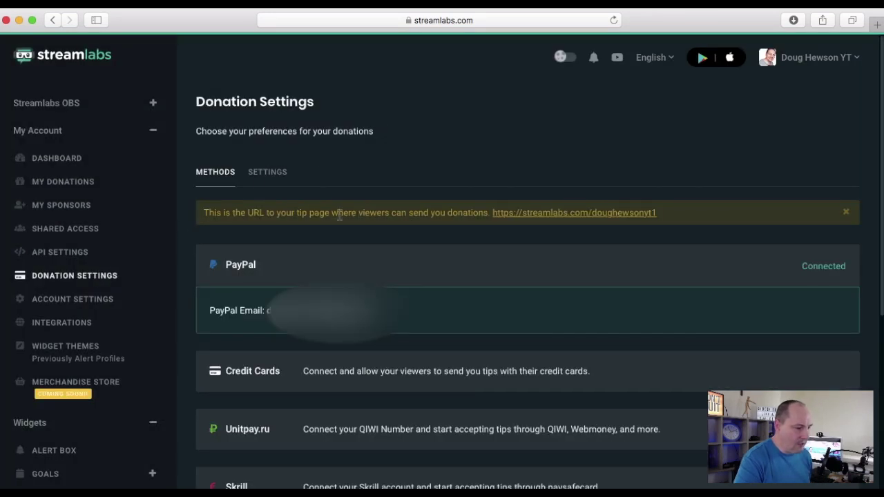
scroll(474, 294, "down", 2)
scroll(475, 296, "up", 1)
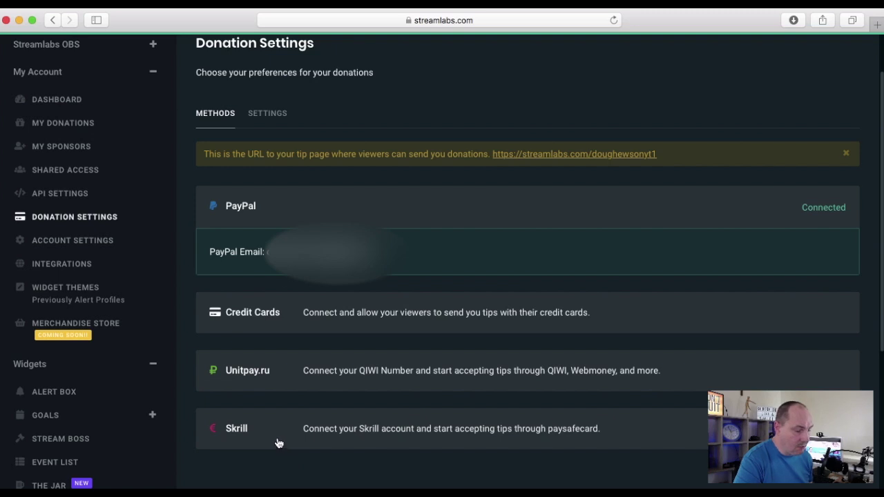
scroll(279, 444, "up", 2)
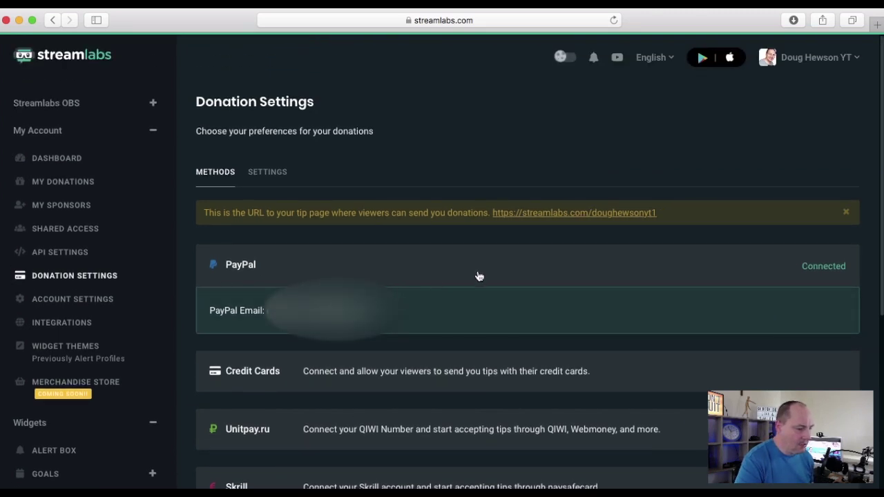
- Review the donation preferences, keeping My Currency AUD and Donation Page Currency Detect Automatically
left_click(265, 173)
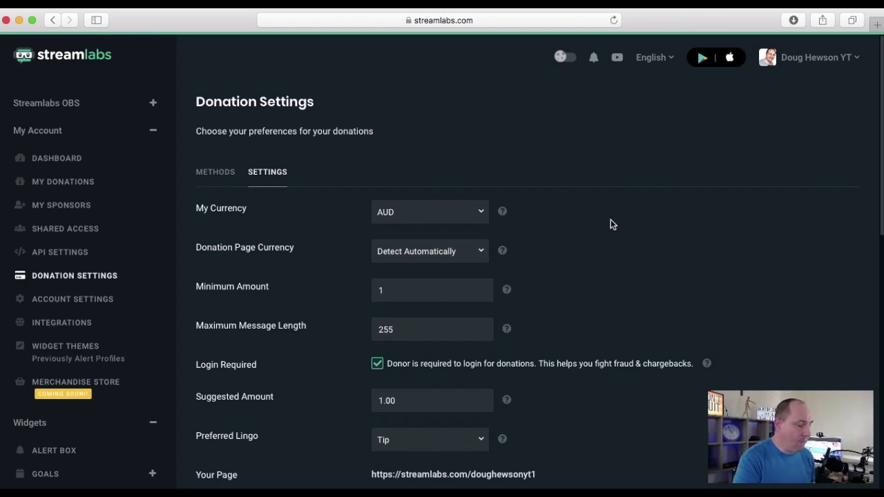
left_click(479, 216)
scroll(474, 331, "down", 10)
left_click(470, 255)
left_click(574, 214)
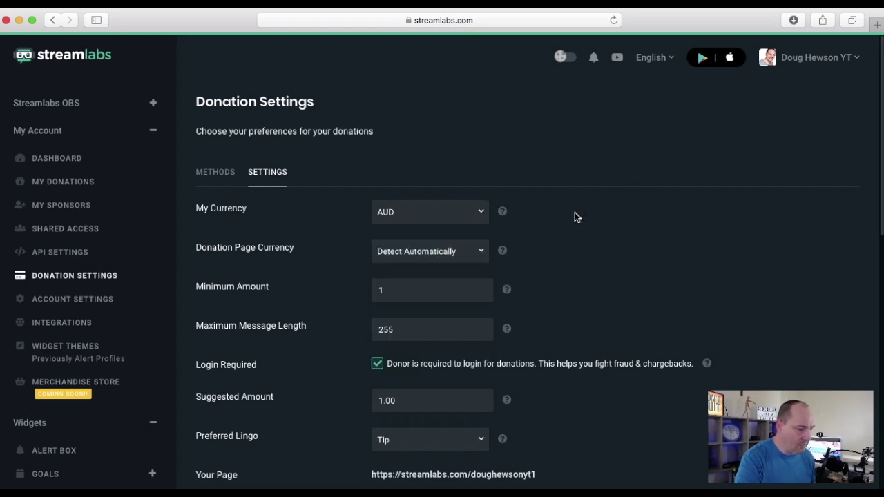
scroll(514, 243, "down", 1)
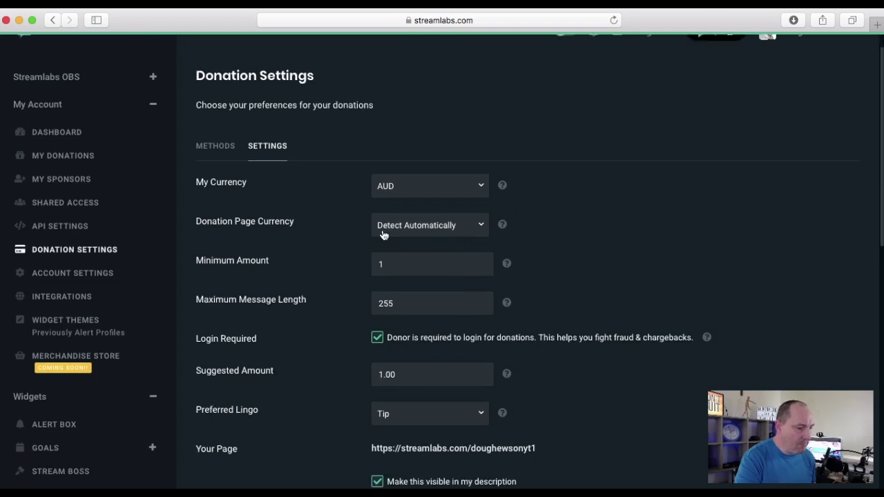
left_click(480, 227)
left_click(690, 216)
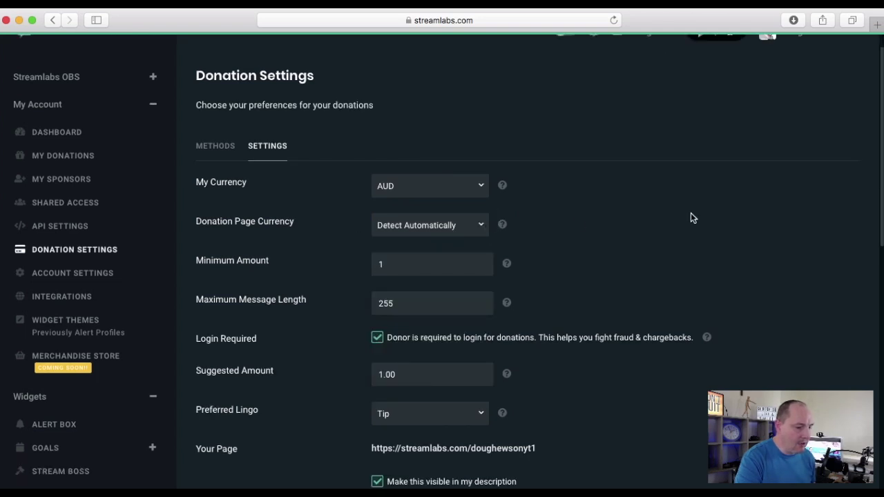
scroll(687, 218, "down", 3)
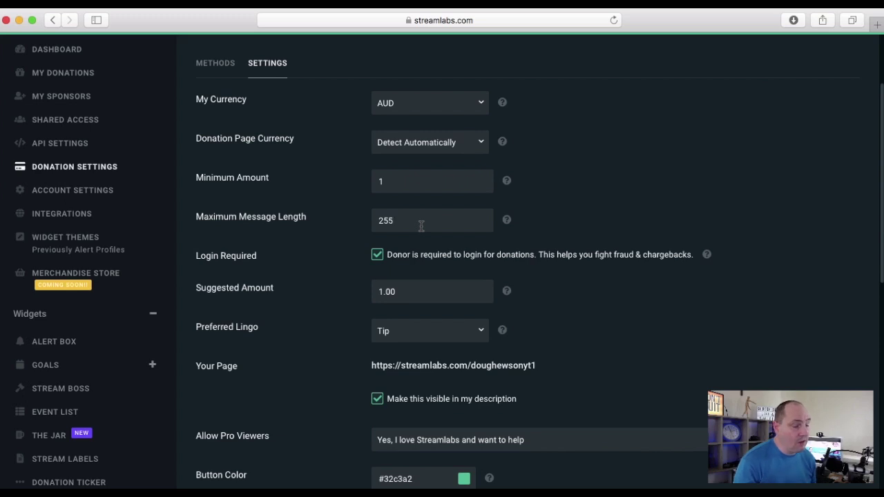
- Change the Maximum Message Length from 255 to 200
left_click_drag(420, 210, 360, 218)
type("200")
scroll(288, 206, "down", 2)
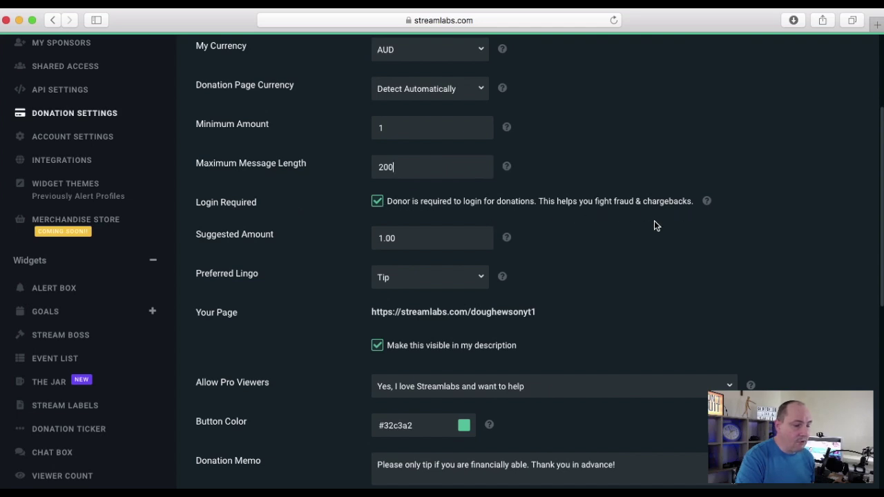
scroll(653, 221, "down", 2)
scroll(653, 222, "up", 1)
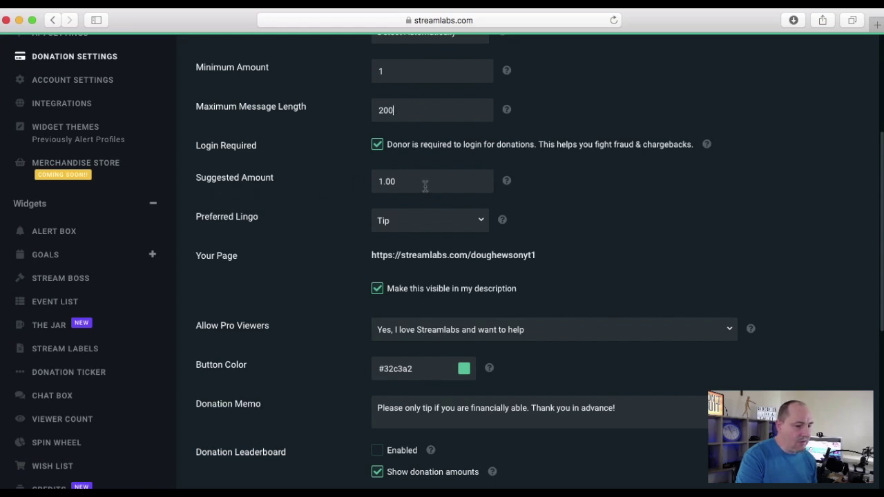
- Keep Tip as the preferred lingo and put the cursor at the end of the Donation Memo
left_click(479, 223)
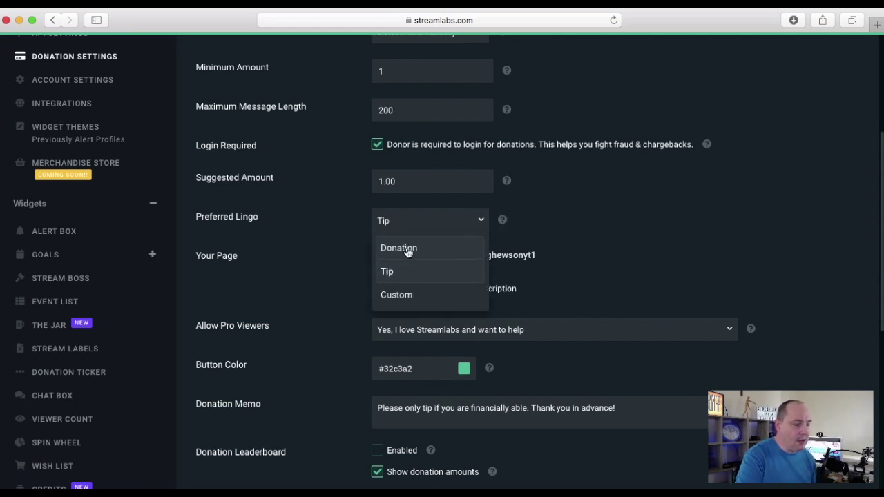
left_click(394, 271)
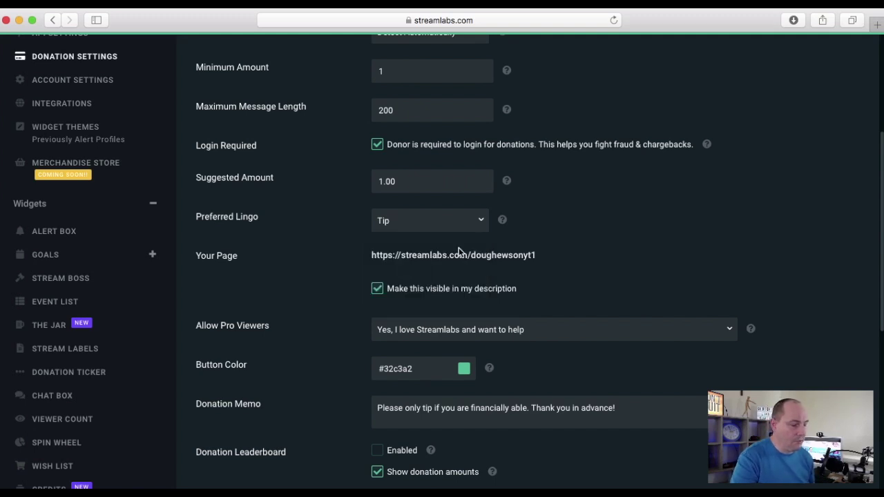
scroll(401, 242, "down", 1)
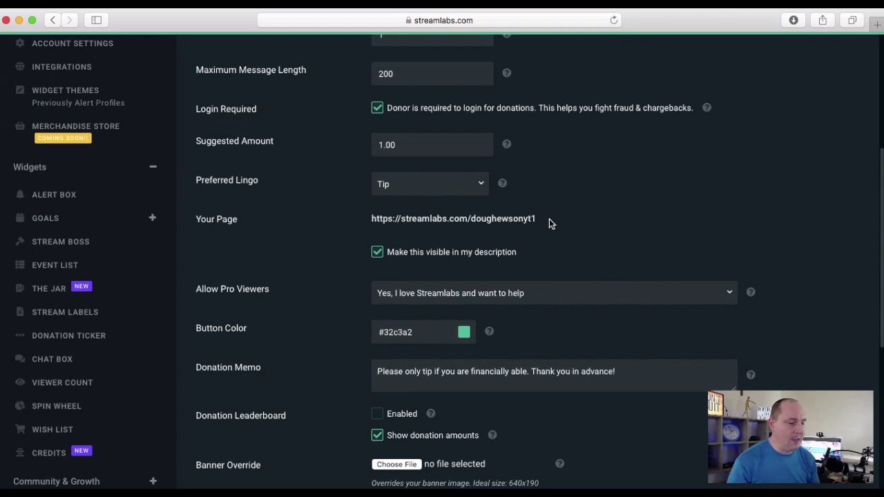
scroll(648, 229, "down", 3)
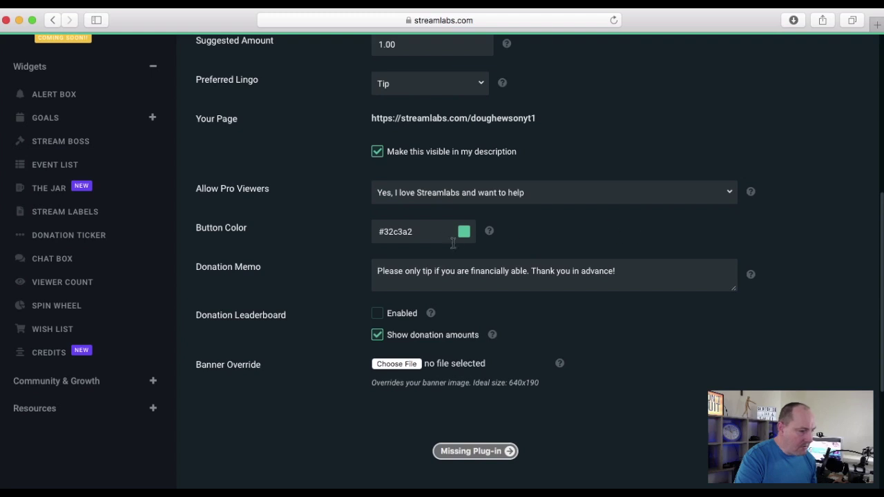
left_click(636, 275)
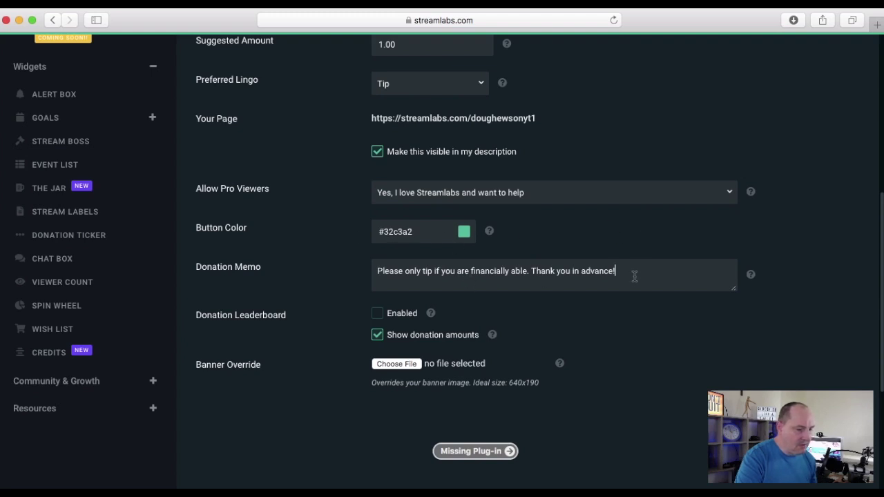
- Save the donation settings and open the public tip page in a new tab
scroll(630, 277, "down", 2)
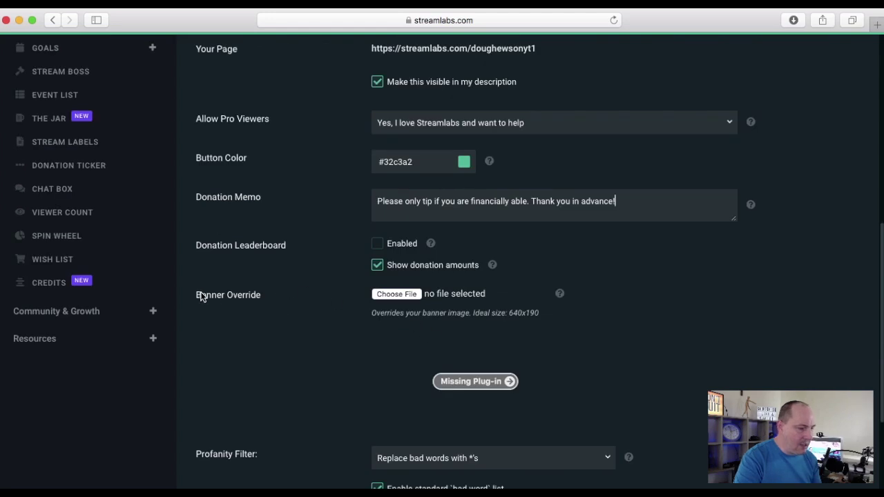
scroll(627, 380, "down", 1)
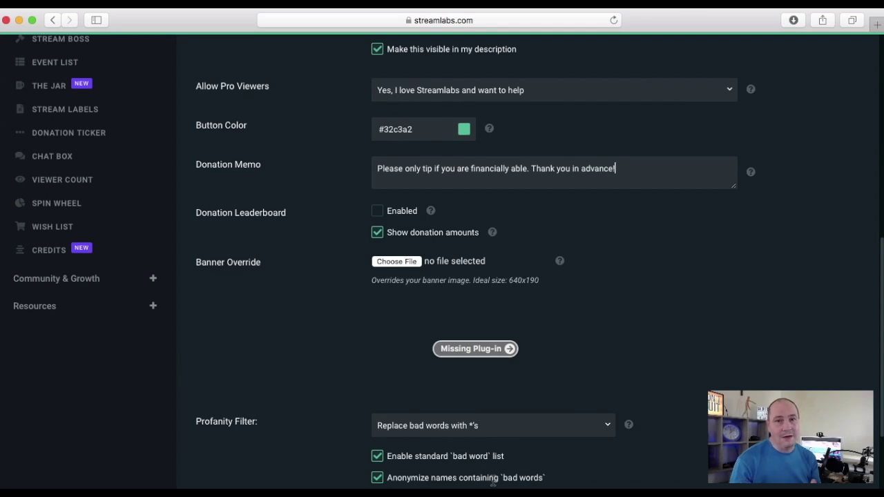
scroll(493, 484, "down", 4)
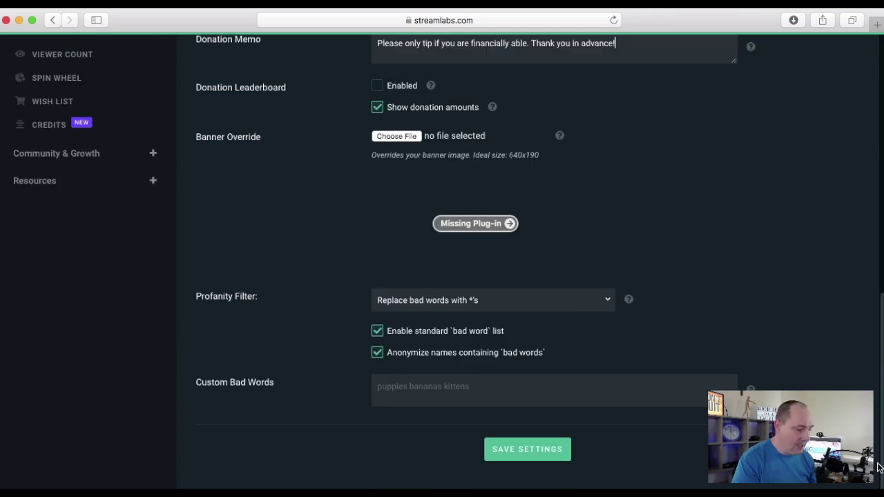
left_click(529, 451)
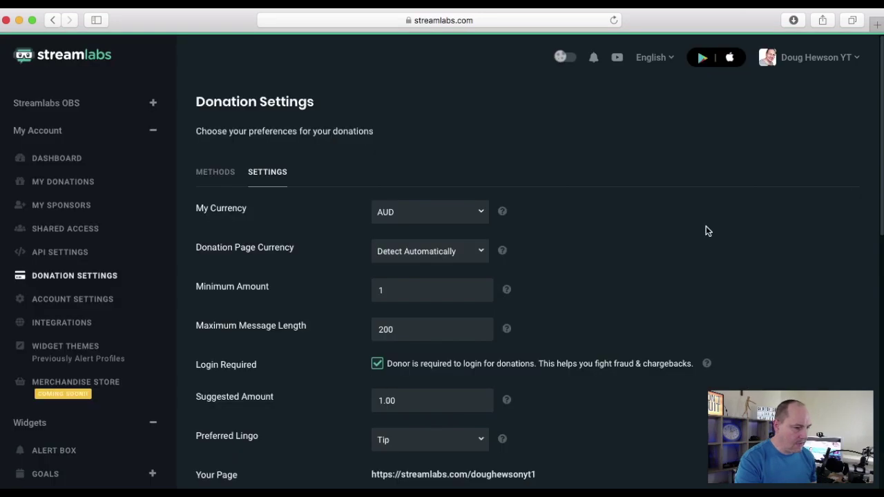
scroll(704, 229, "down", 5)
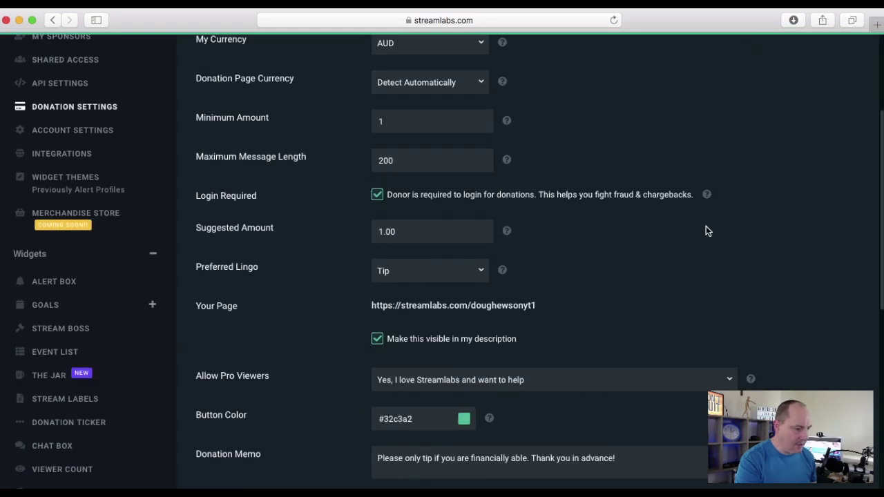
left_click(474, 254)
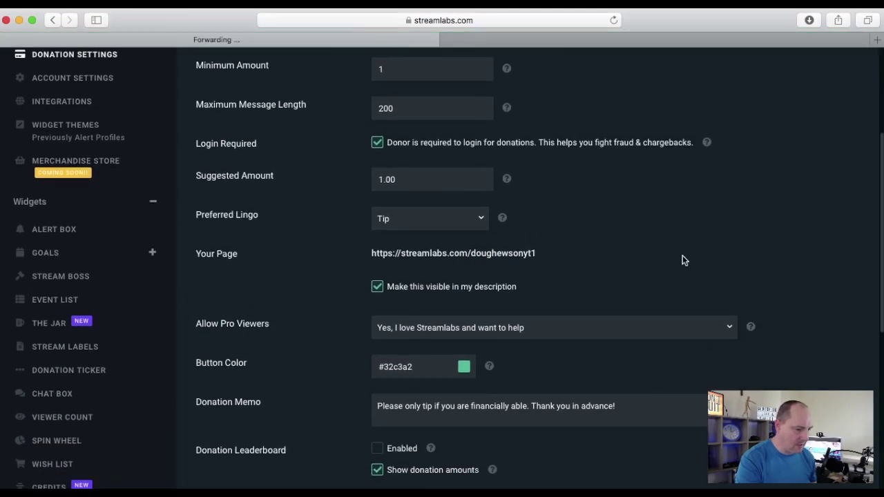
- Replace the nickname with a new one and enter a 10 AUD tip amount
scroll(107, 143, "down", 3)
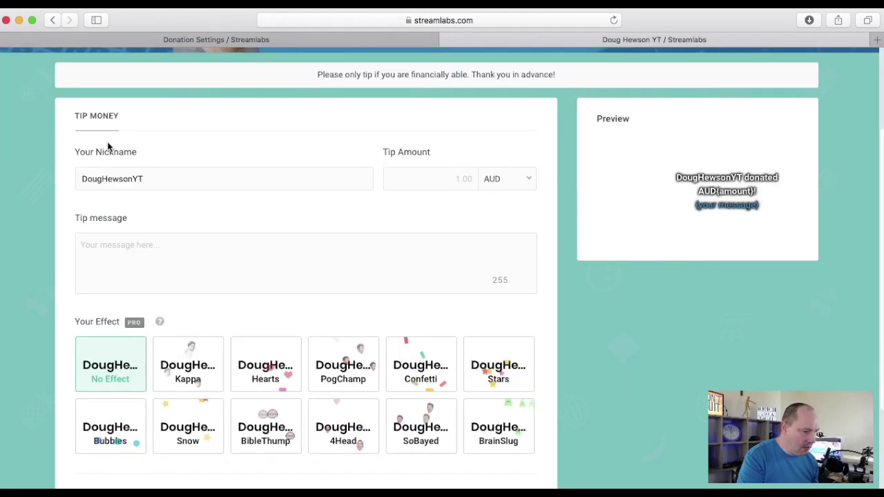
left_click_drag(158, 178, 46, 173)
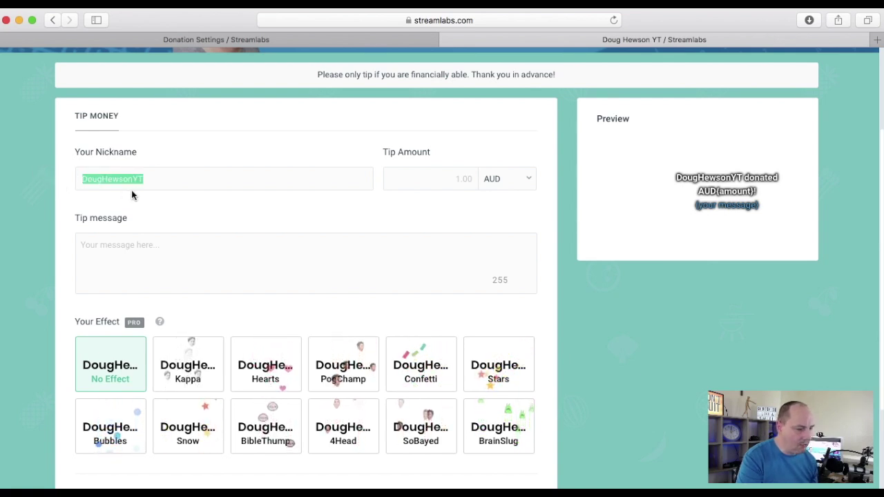
type("George")
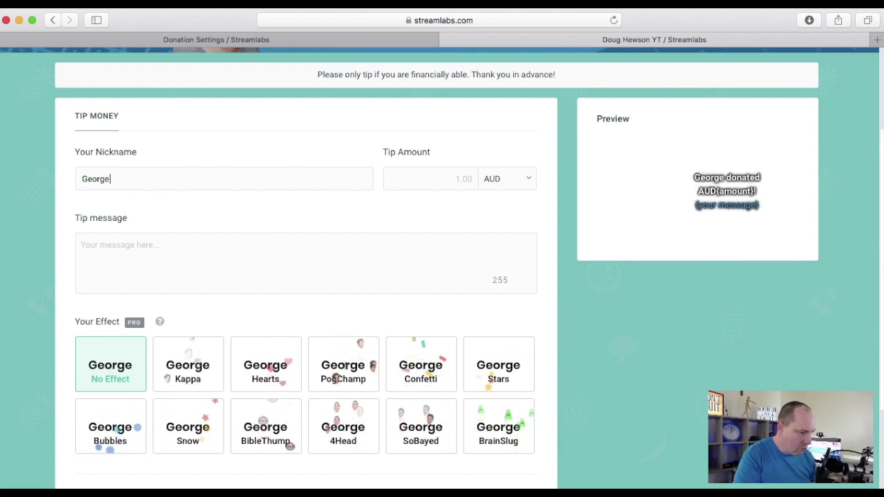
left_click(424, 181)
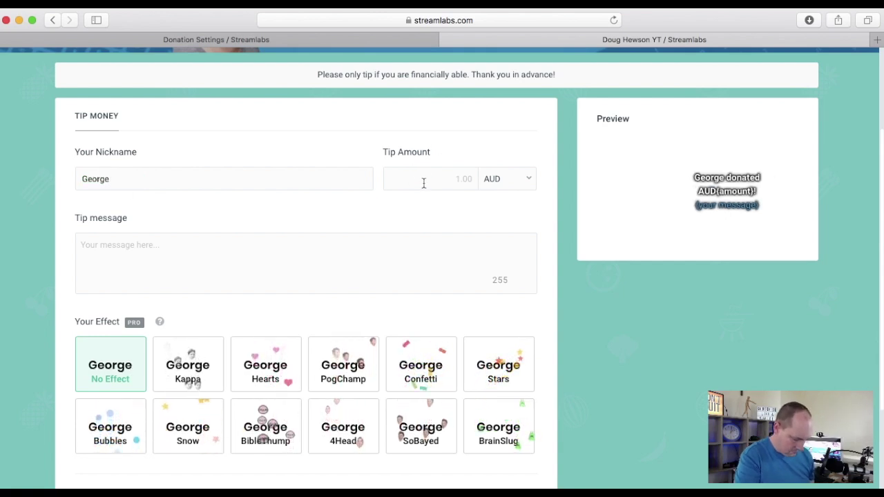
type("10")
- Write the message 'Thanks for your great stream - a little something out of appreciation.' and submit the tip
left_click(189, 267)
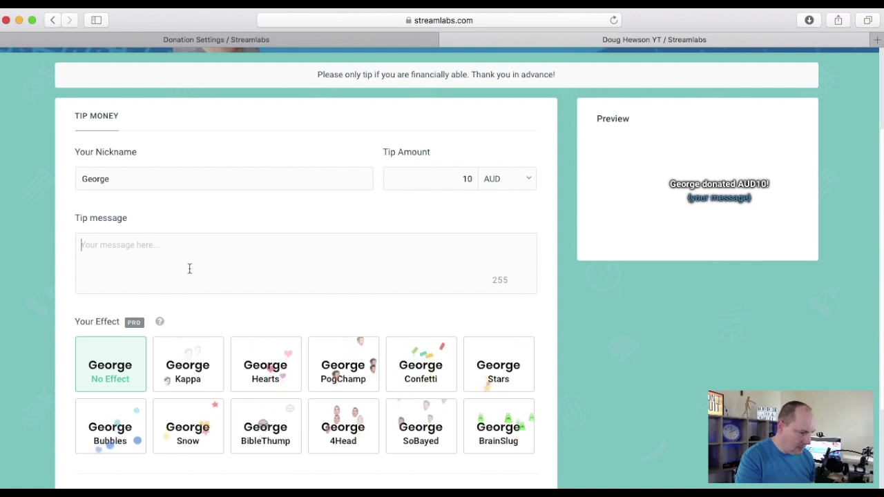
type("Tha")
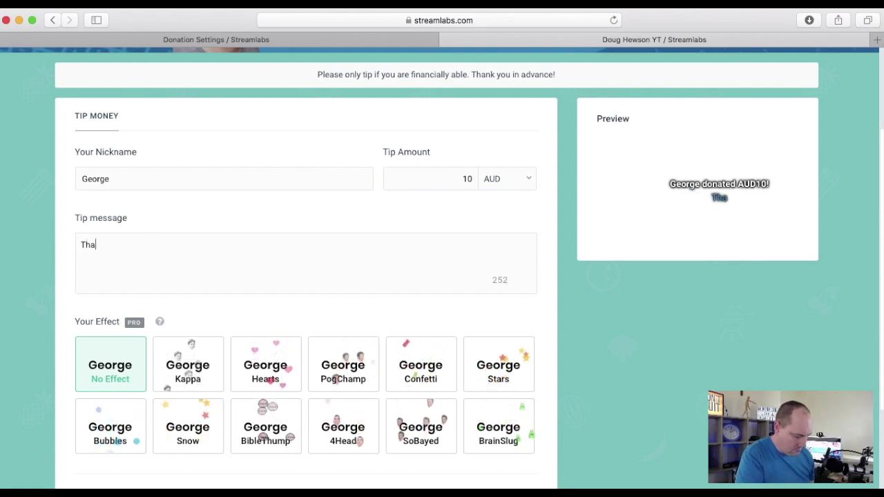
type("nks for your great stream - a little something out of appreciation.")
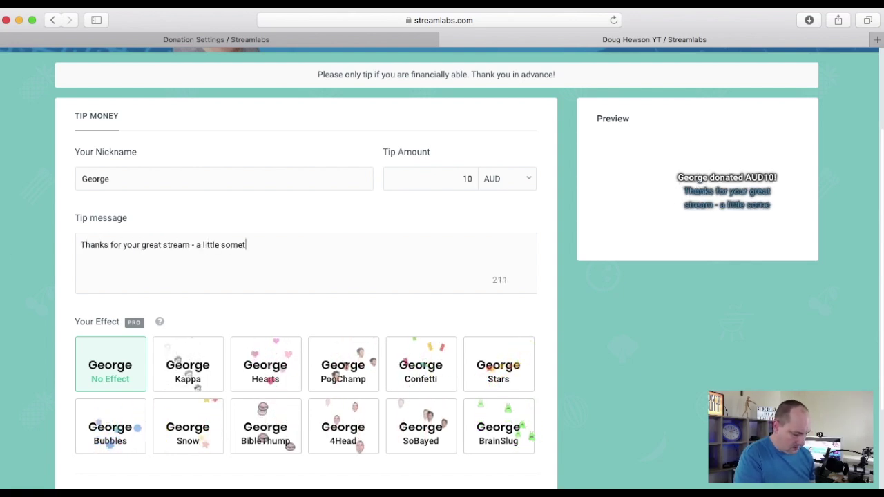
scroll(336, 330, "down", 2)
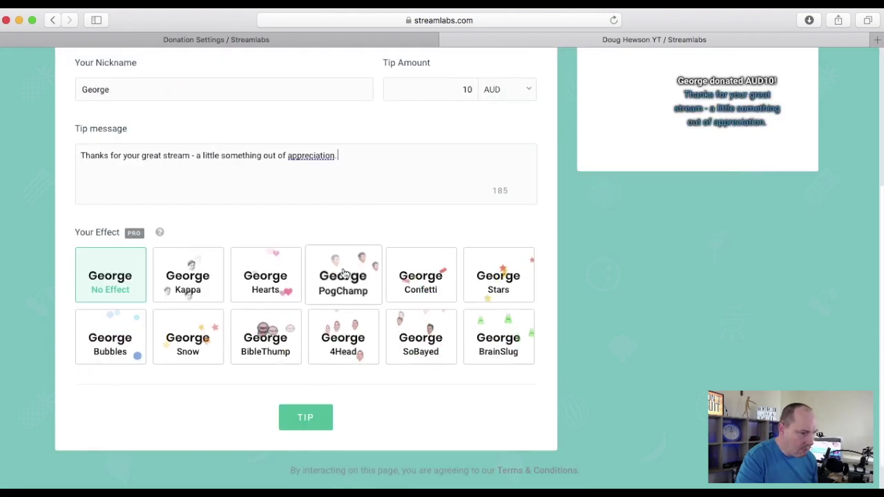
scroll(336, 330, "up", 2)
scroll(324, 373, "down", 3)
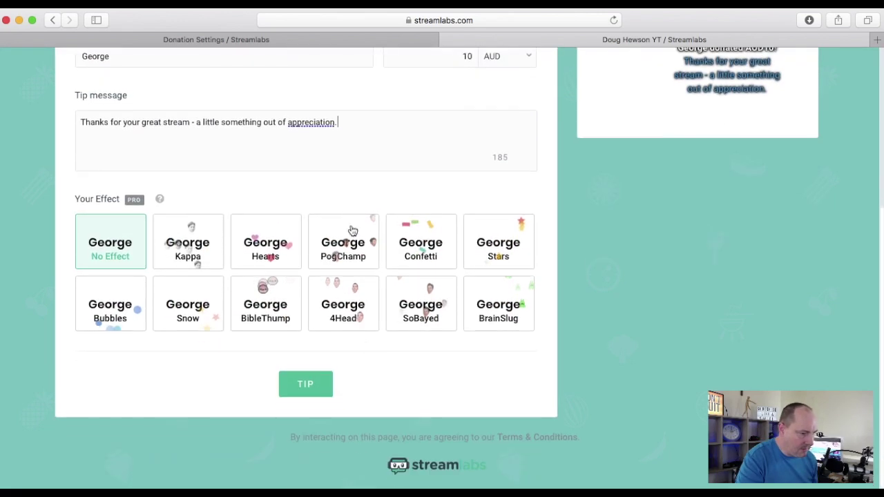
left_click(310, 385)
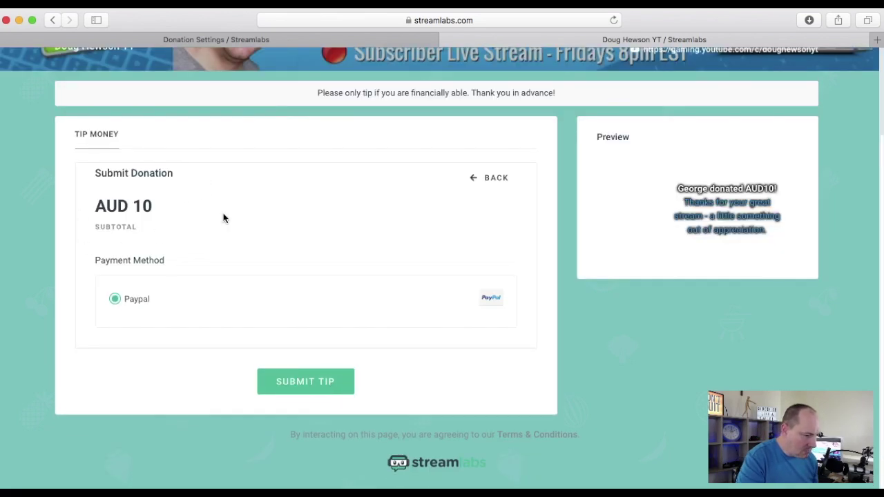